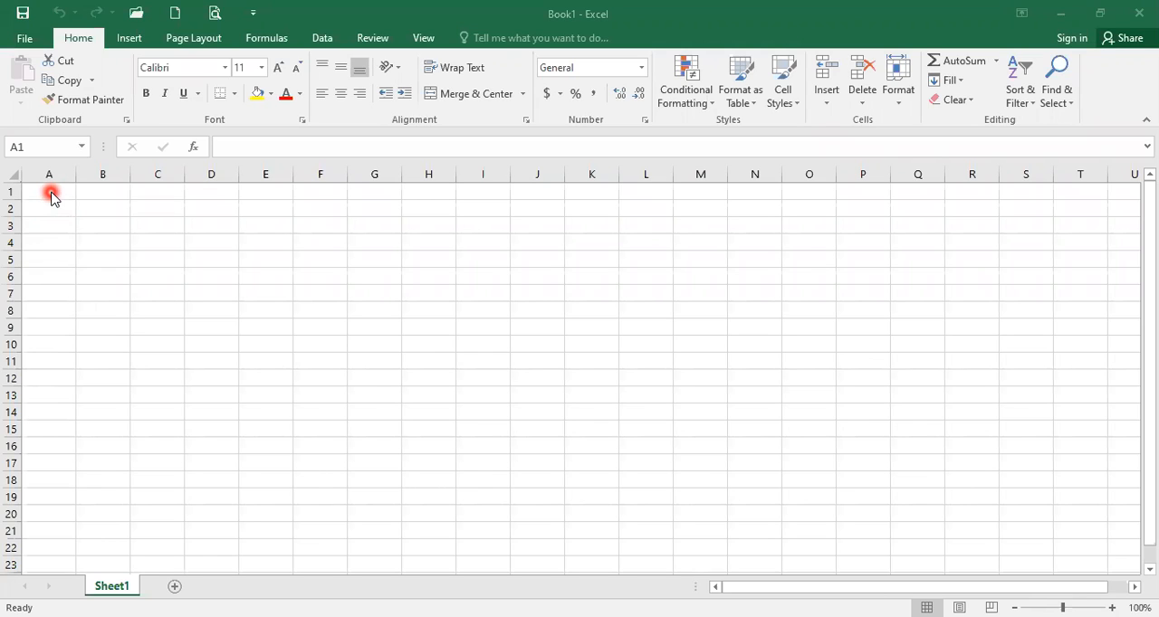
Enter the value 10 in cell A1 and the value 5 in cell A2.
click(50, 195)
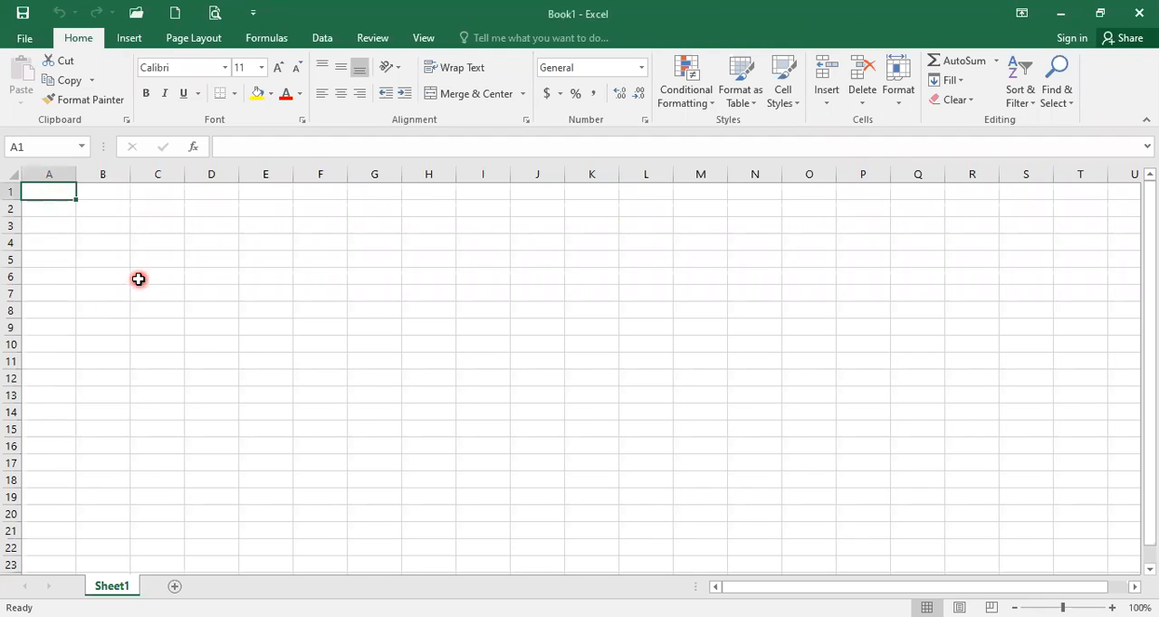
text(10)
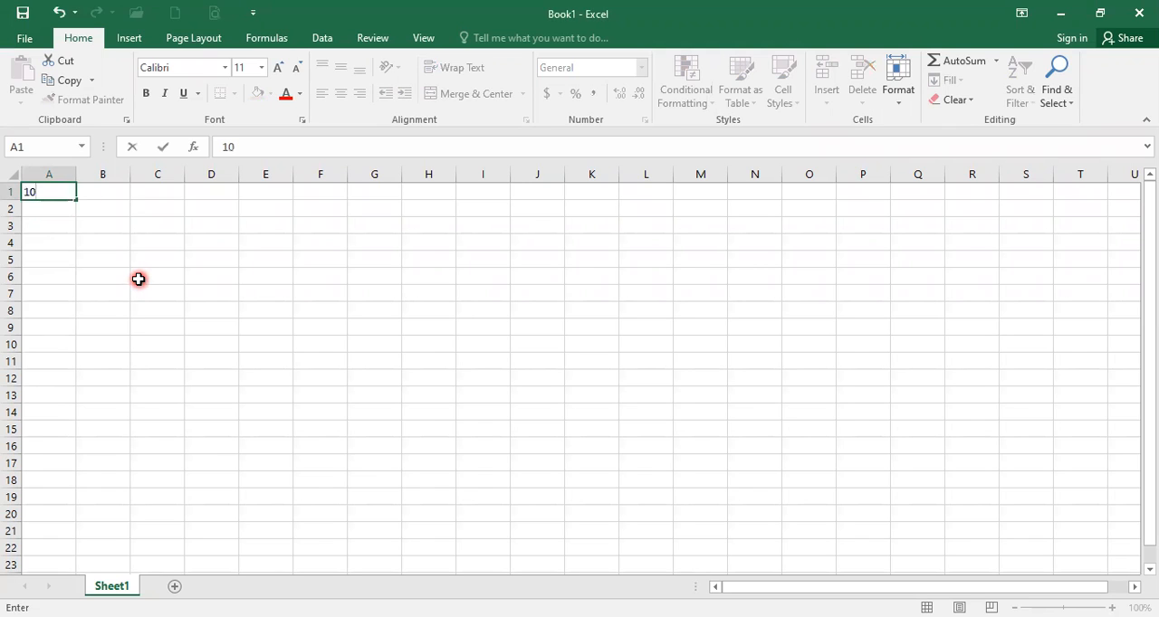
key(Return)
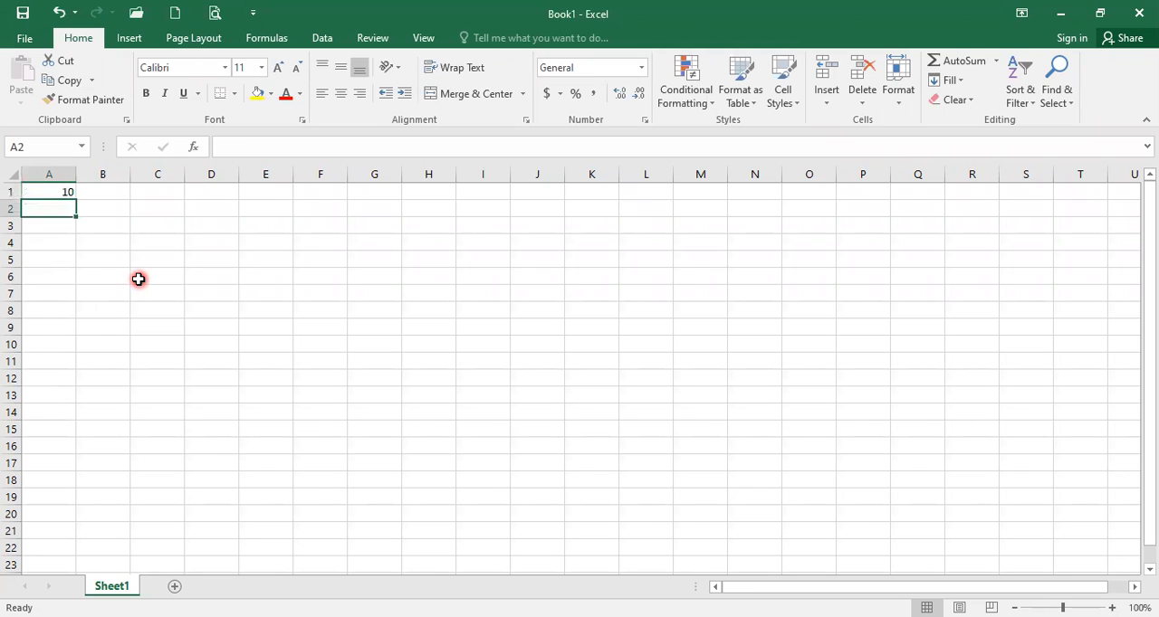
text(5)
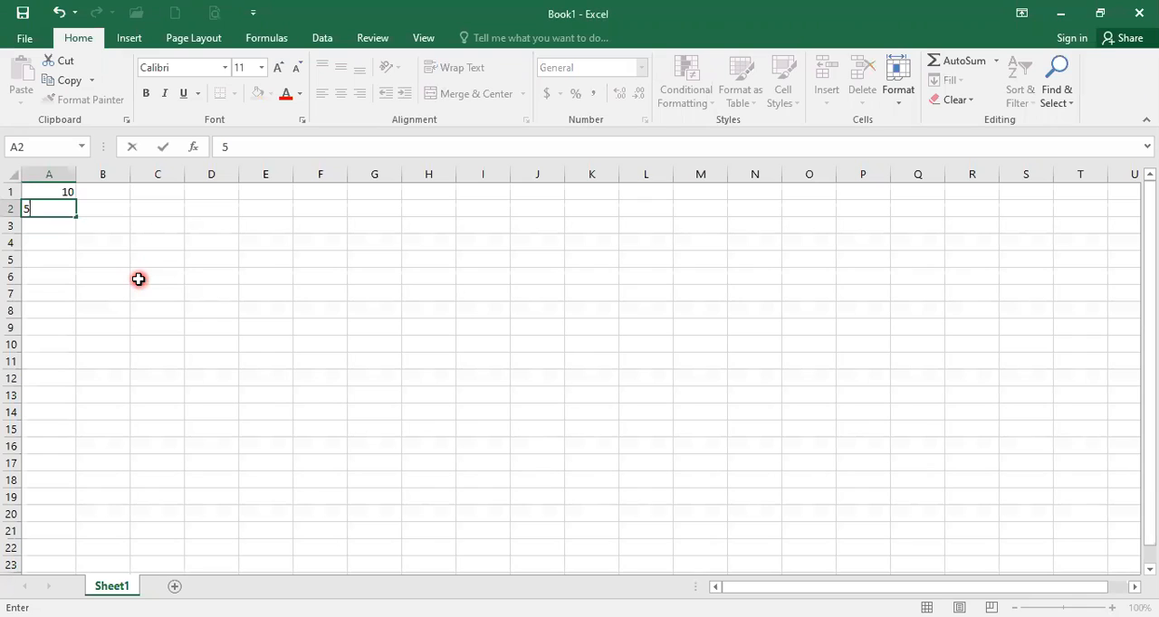
key(Return)
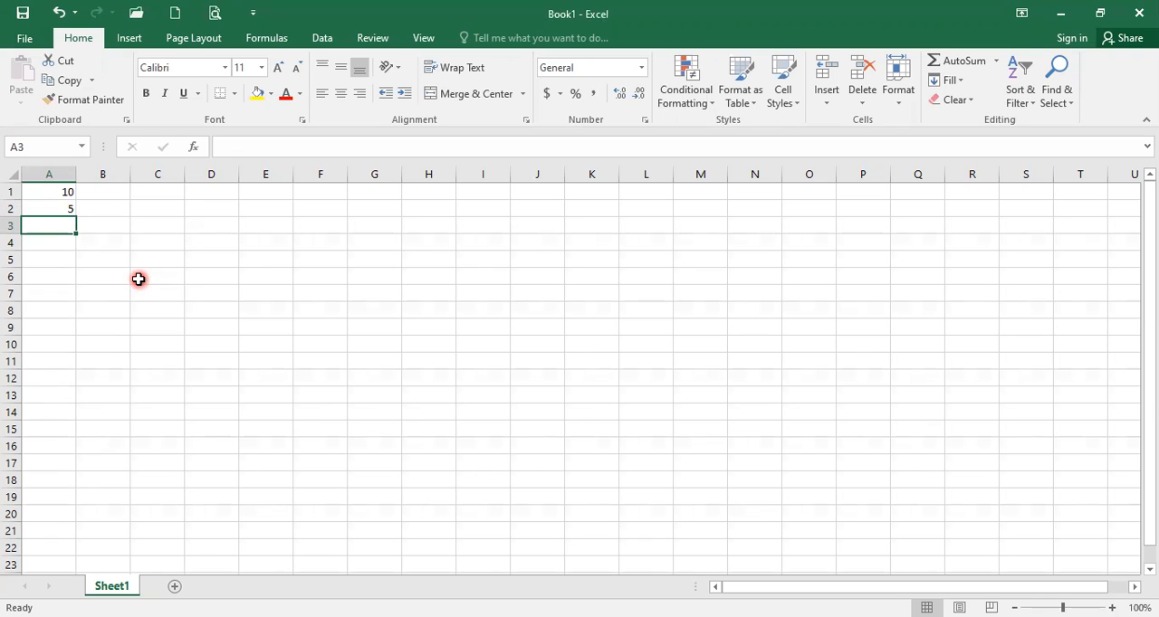
Enter the addition formula =a1+a2 in cell A3, writing out both cell references.
text(=)
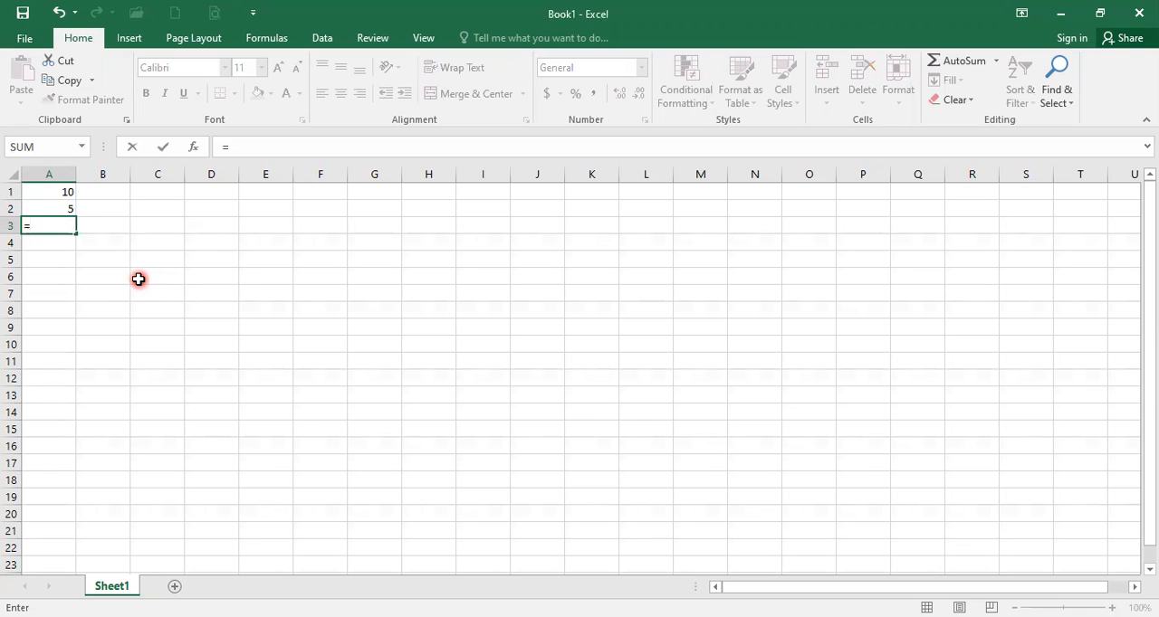
text(a1)
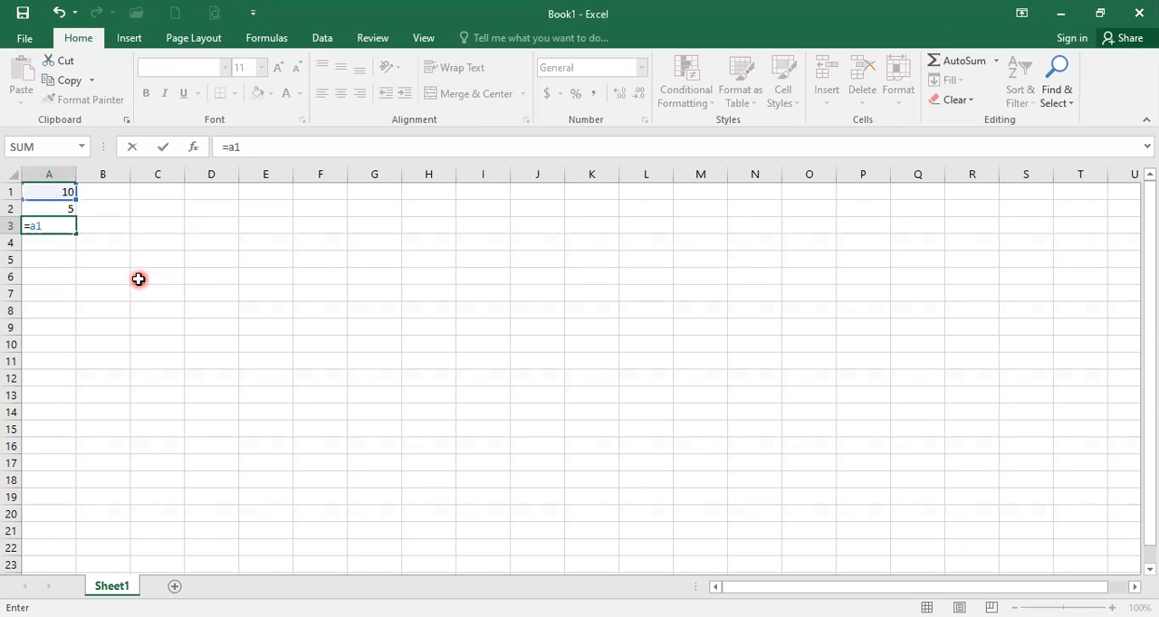
text(+a2)
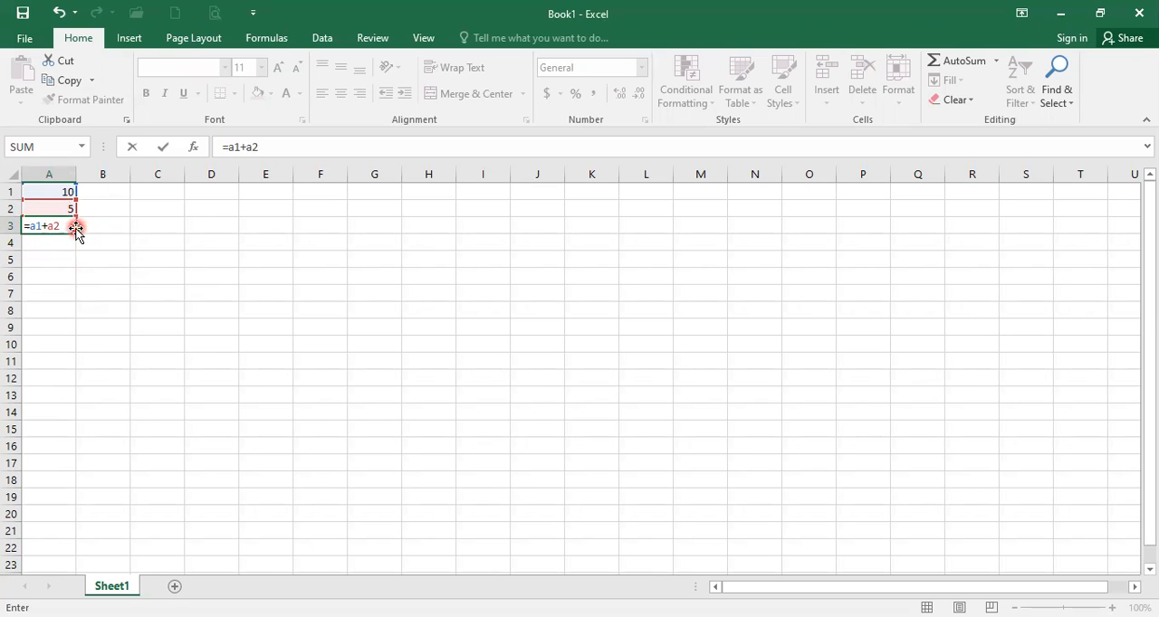
key(Return)
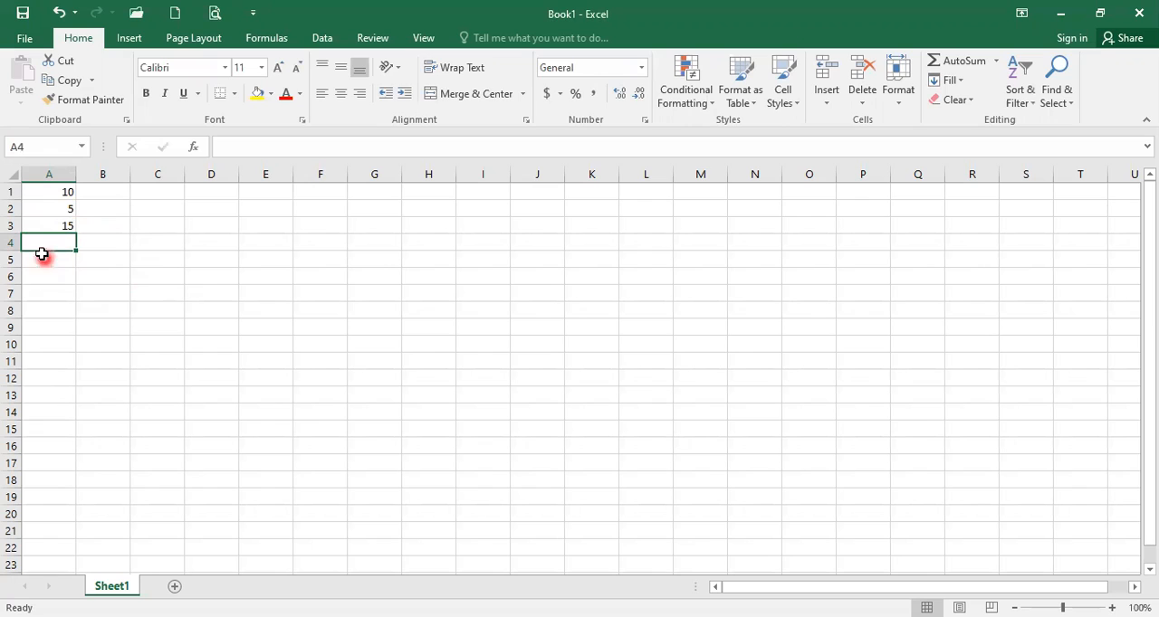
Clear cell A3 and rebuild the formula =A1+A2 there, picking cells A1 and A2 in the sheet as references.
click(44, 226)
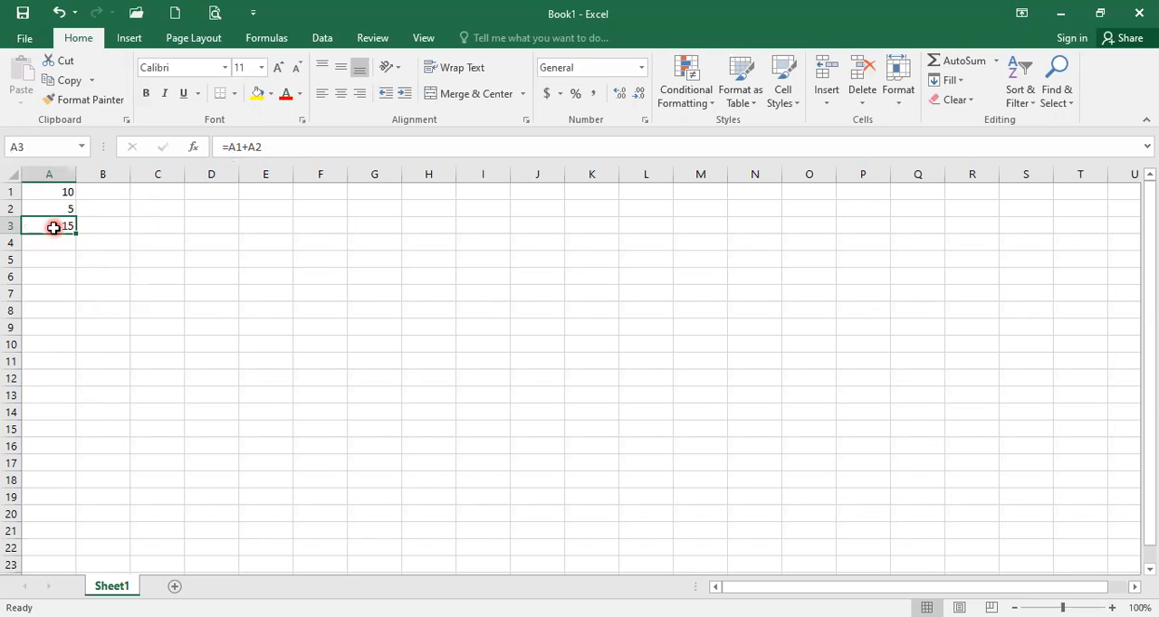
key(Delete)
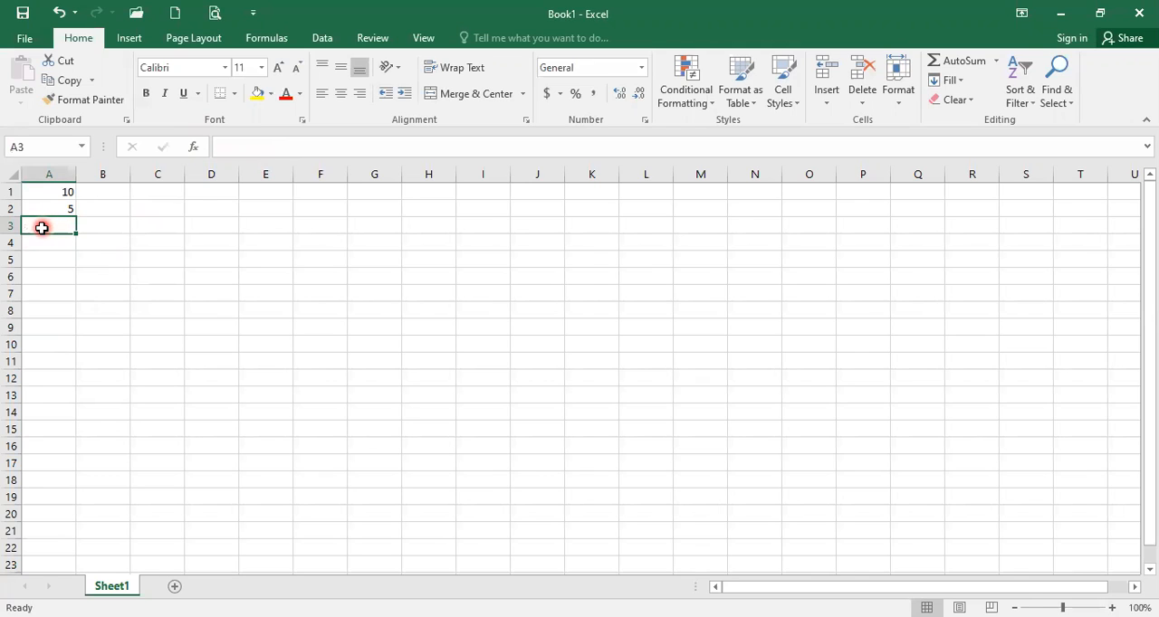
text(=)
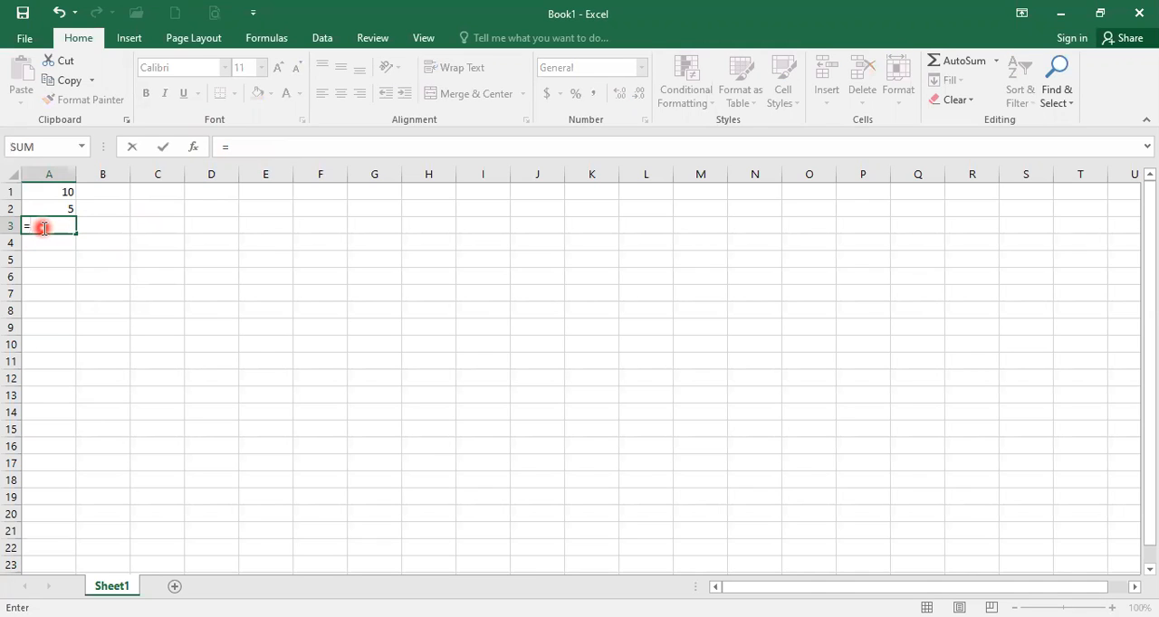
click(40, 192)
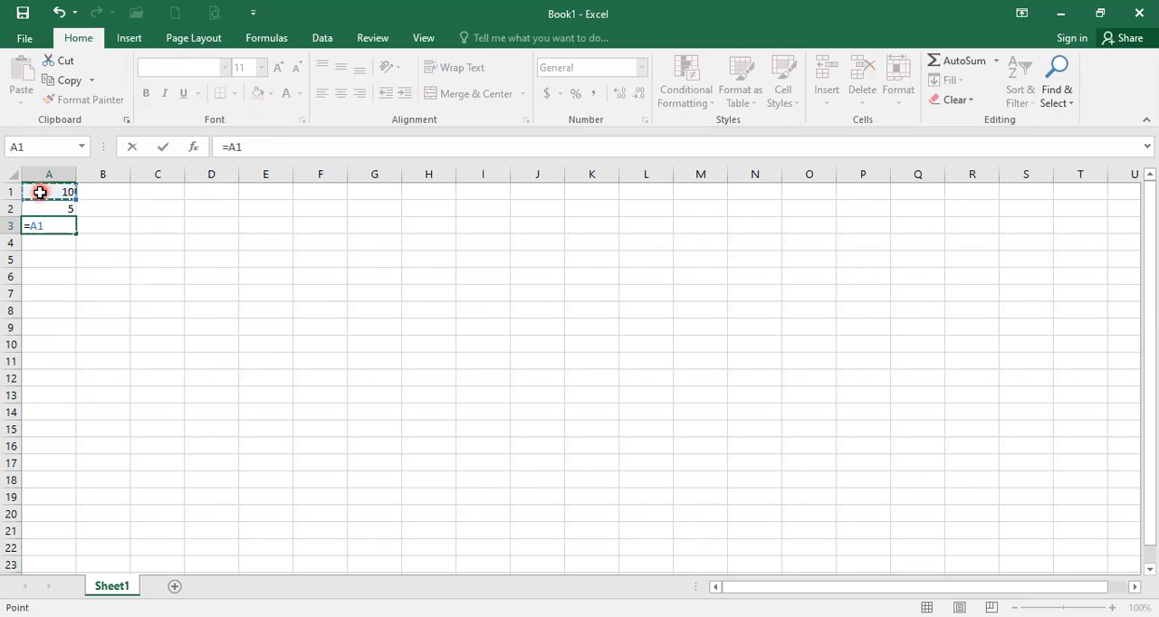
text(+)
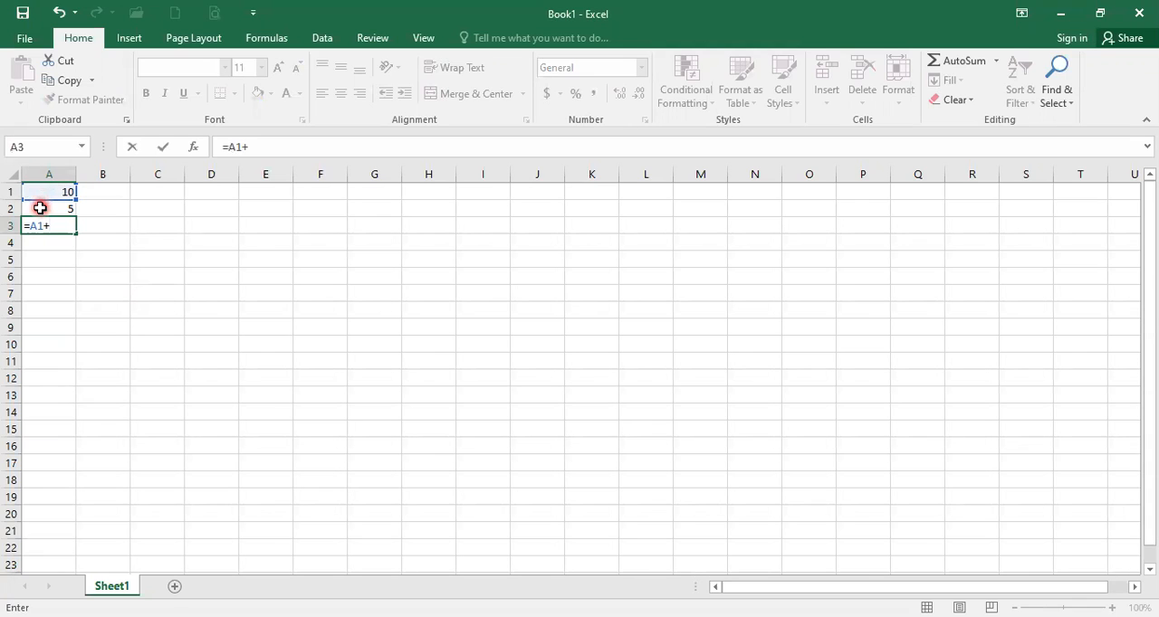
click(39, 208)
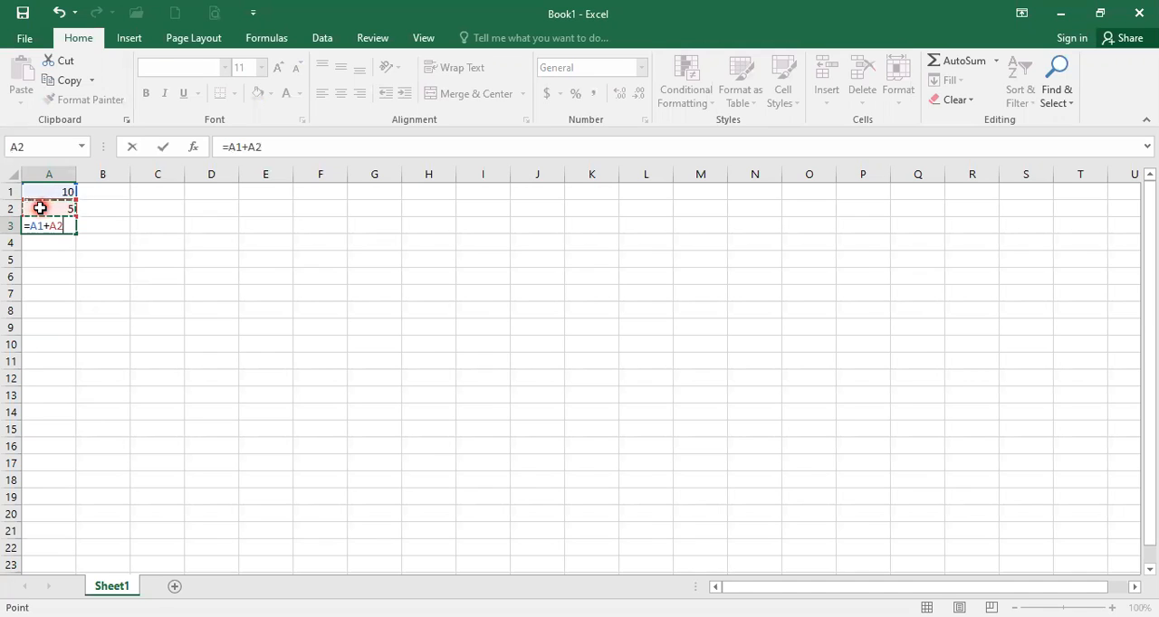
key(Return)
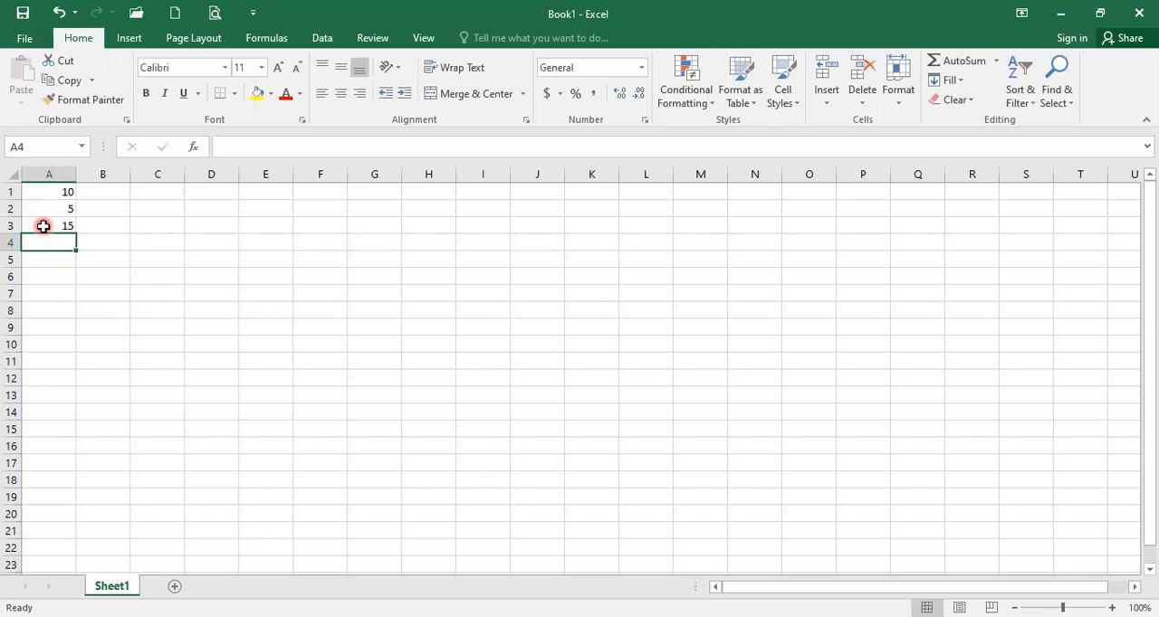
Edit the formula in cell A3 to subtract the second value, making it =A1-A2.
click(43, 227)
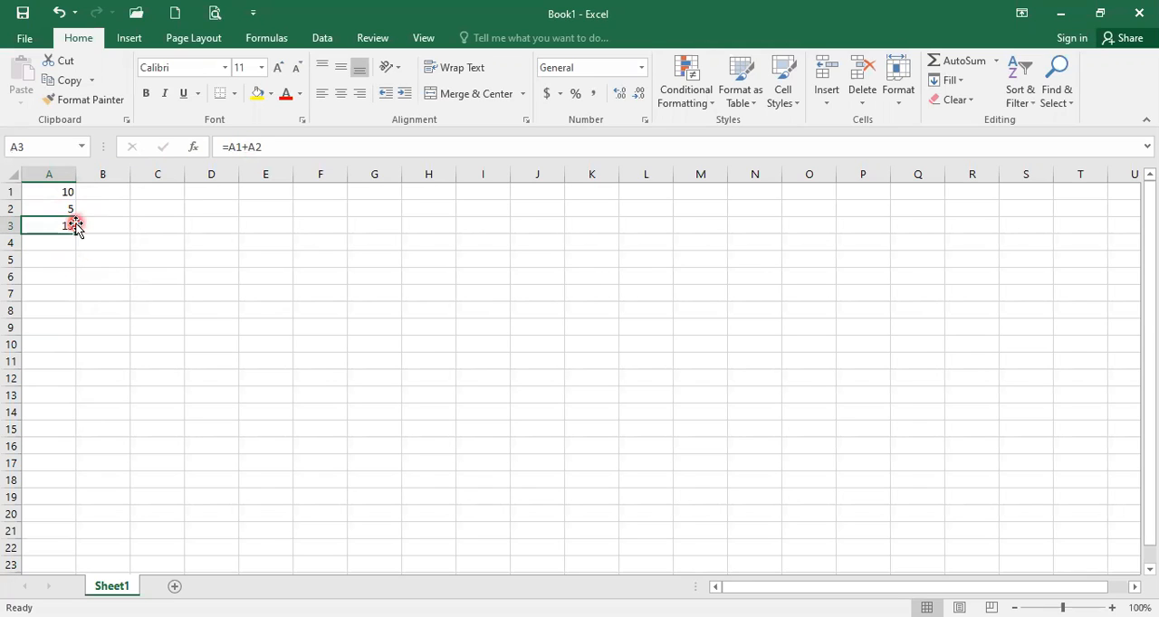
click(249, 146)
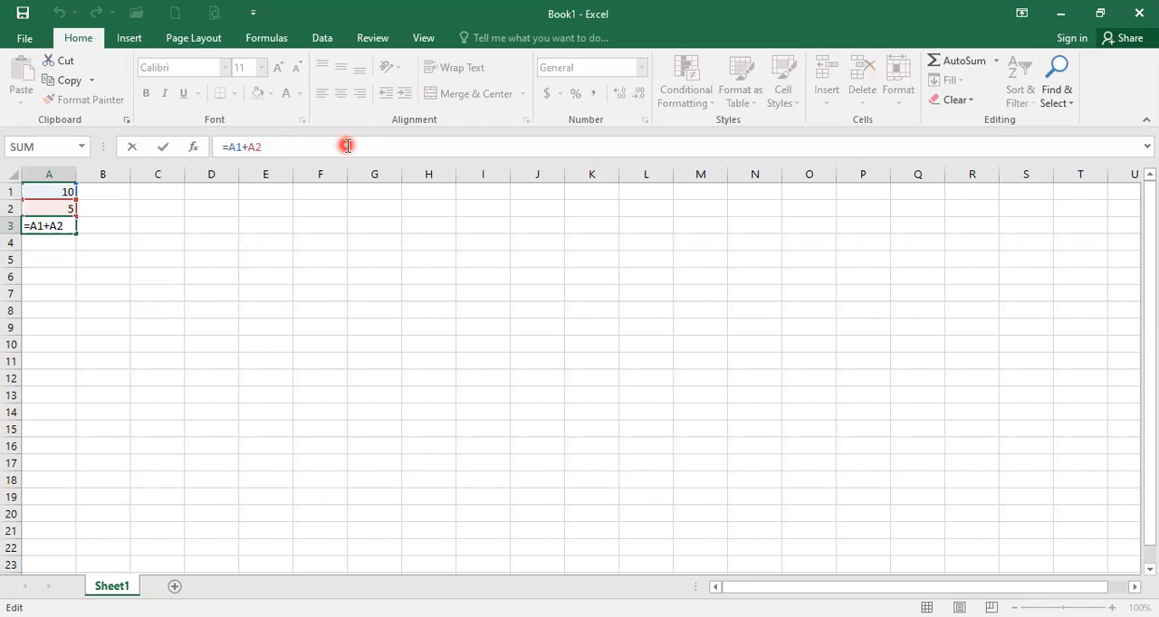
key(BackSpace)
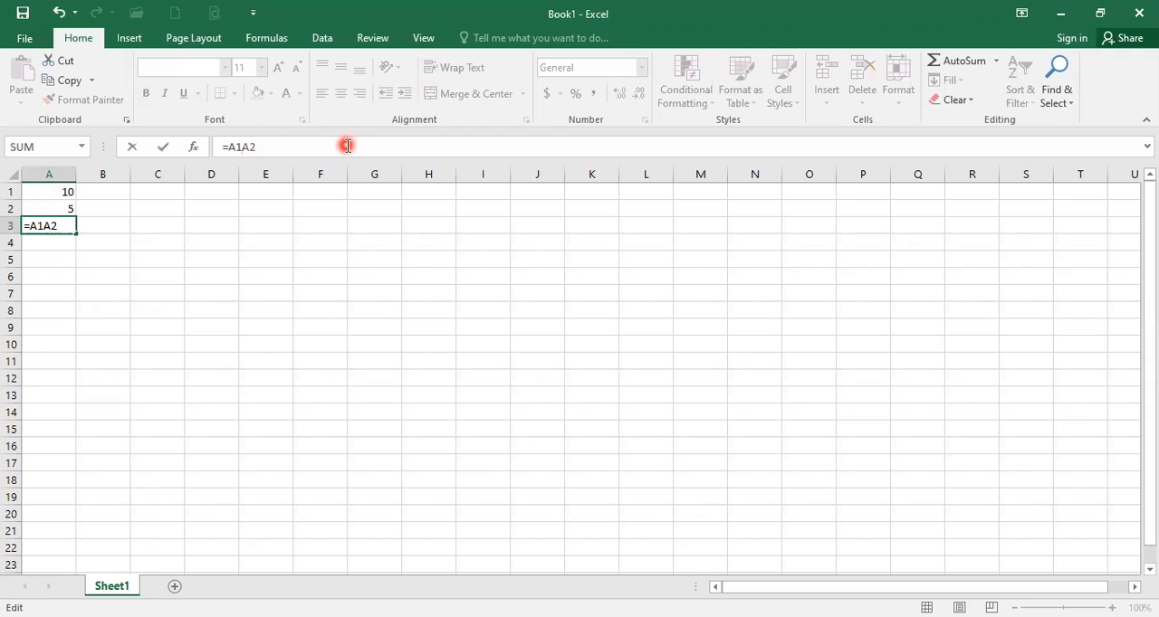
text(-)
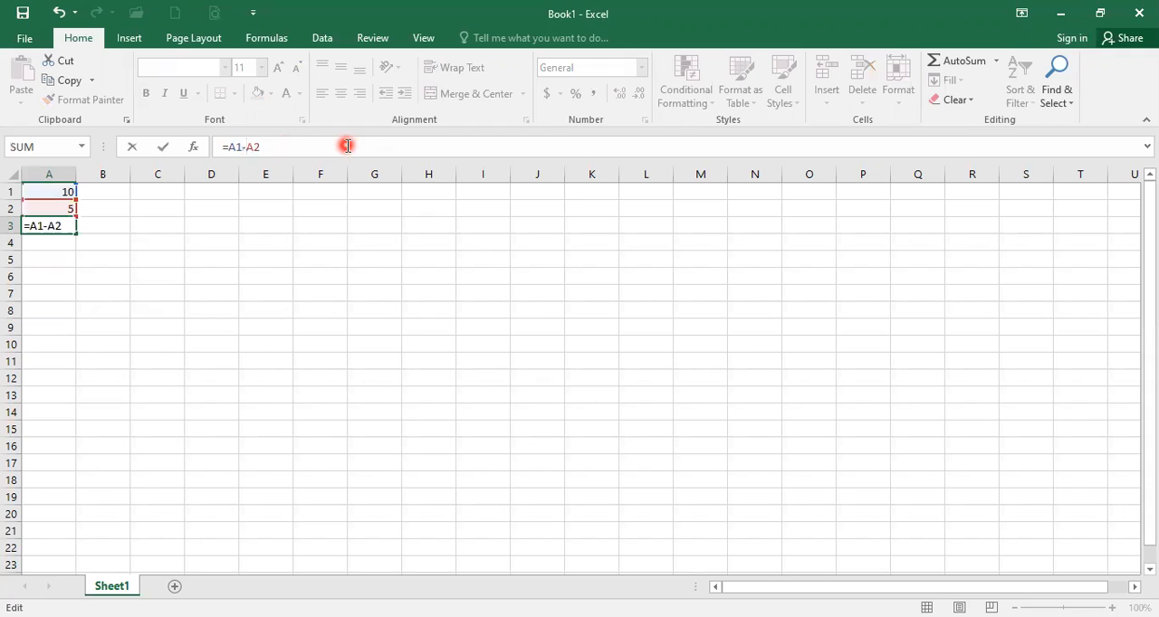
key(Return)
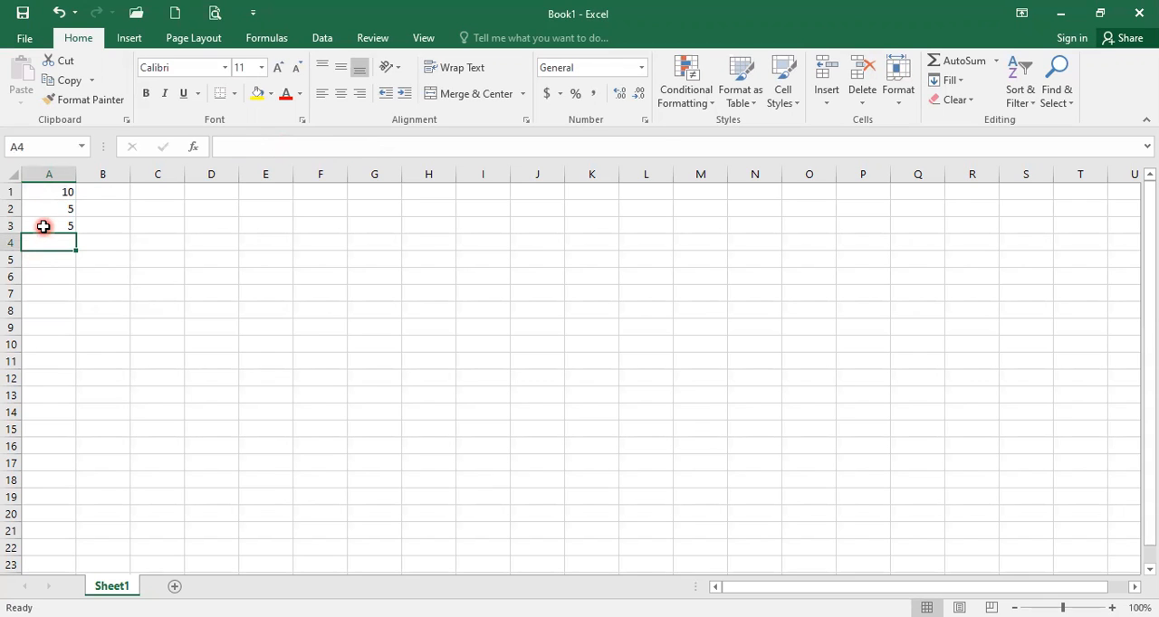
Edit the formula in cell A3 to multiply the two values, making it =A1*A2.
click(43, 227)
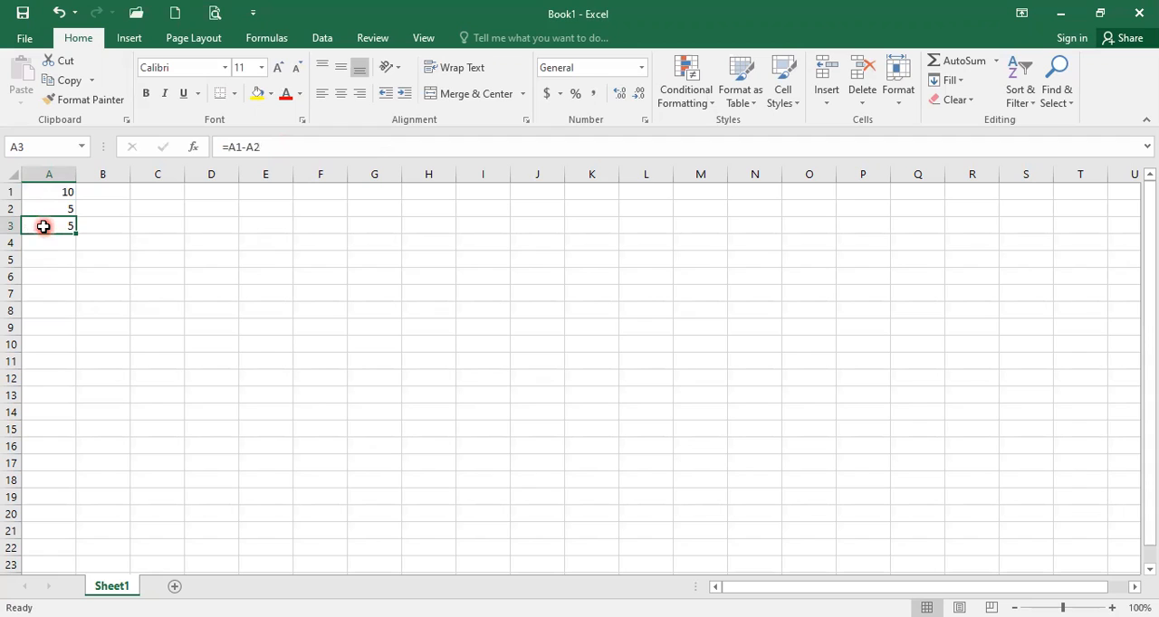
click(245, 147)
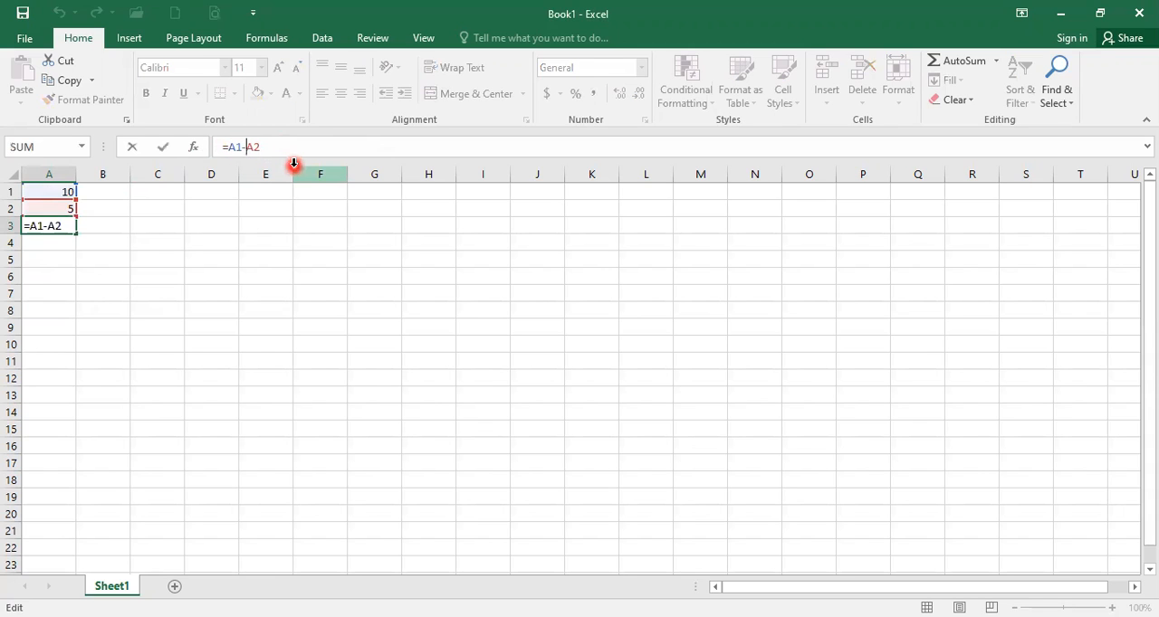
key(BackSpace)
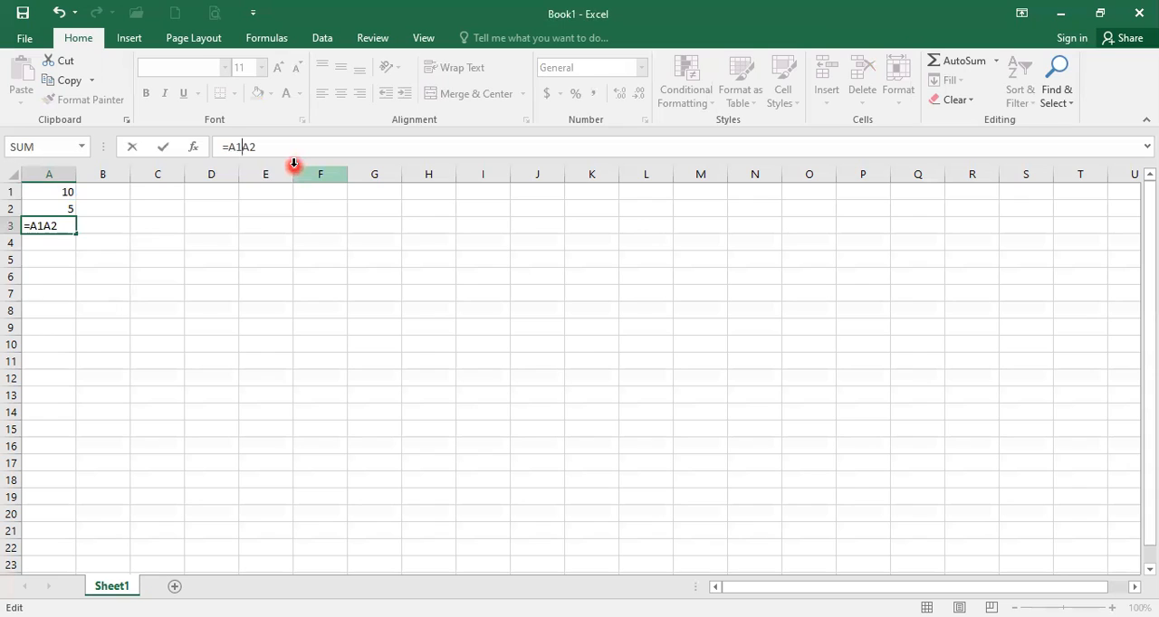
text(*)
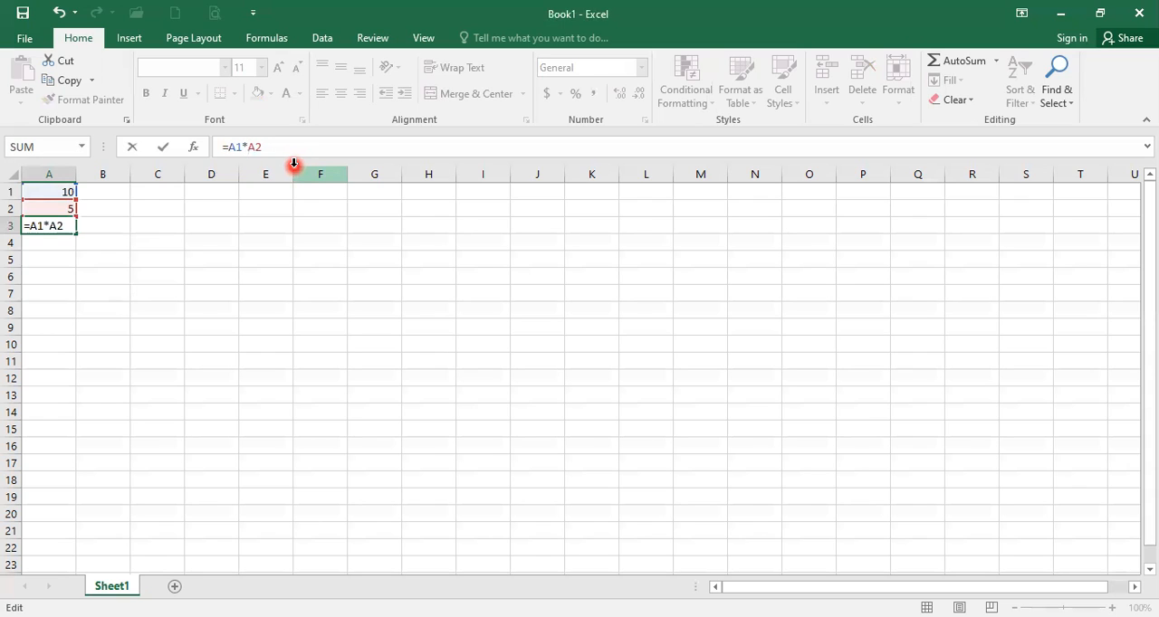
key(Return)
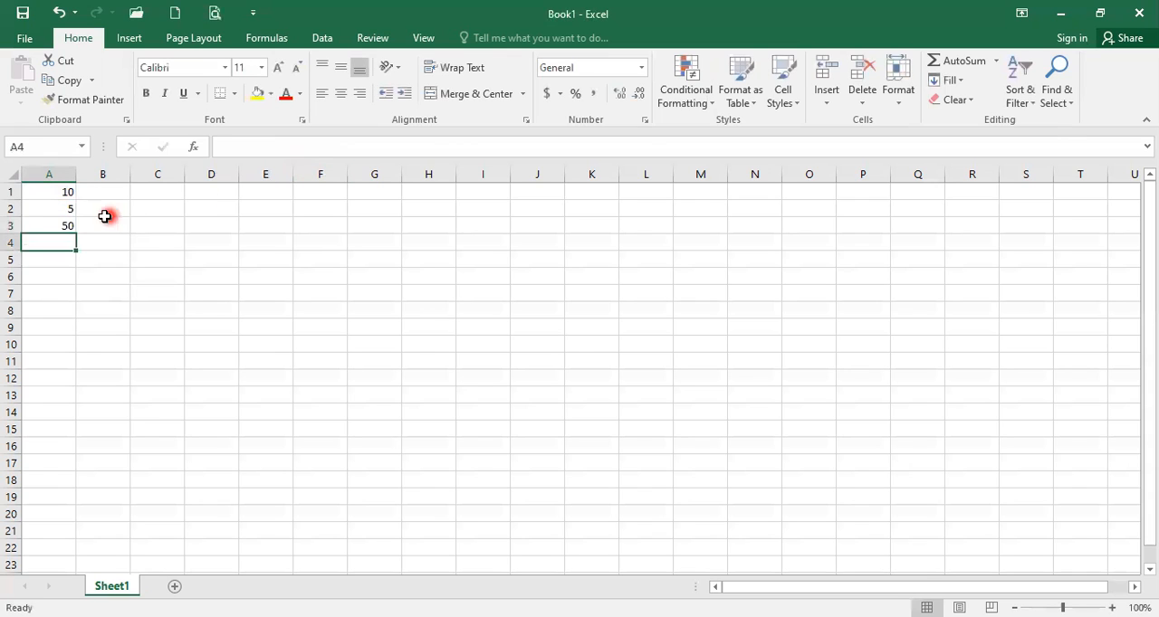
Edit the formula in cell A3 to divide the first value by the second, making it =A1/A2, and reselect the cell.
click(65, 224)
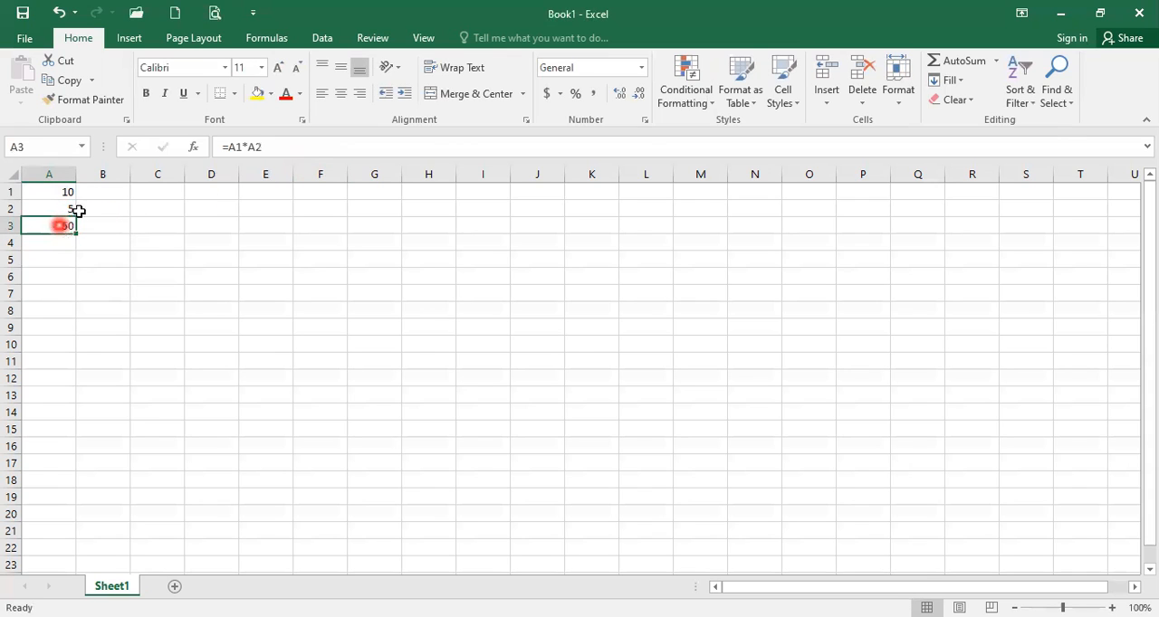
click(246, 146)
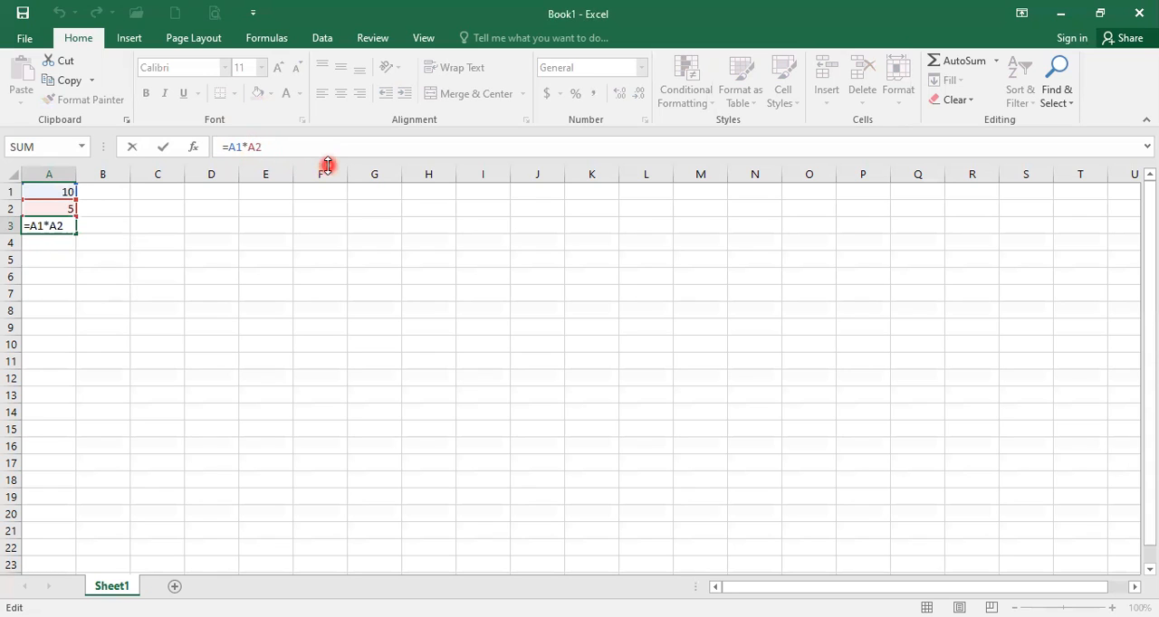
key(BackSpace)
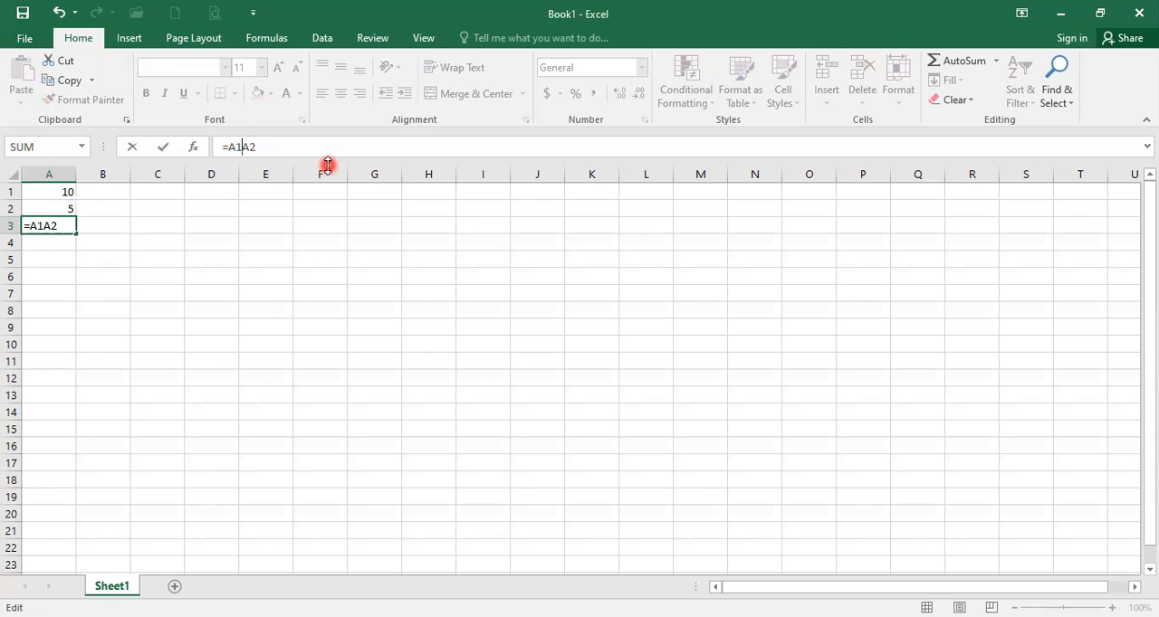
text(/)
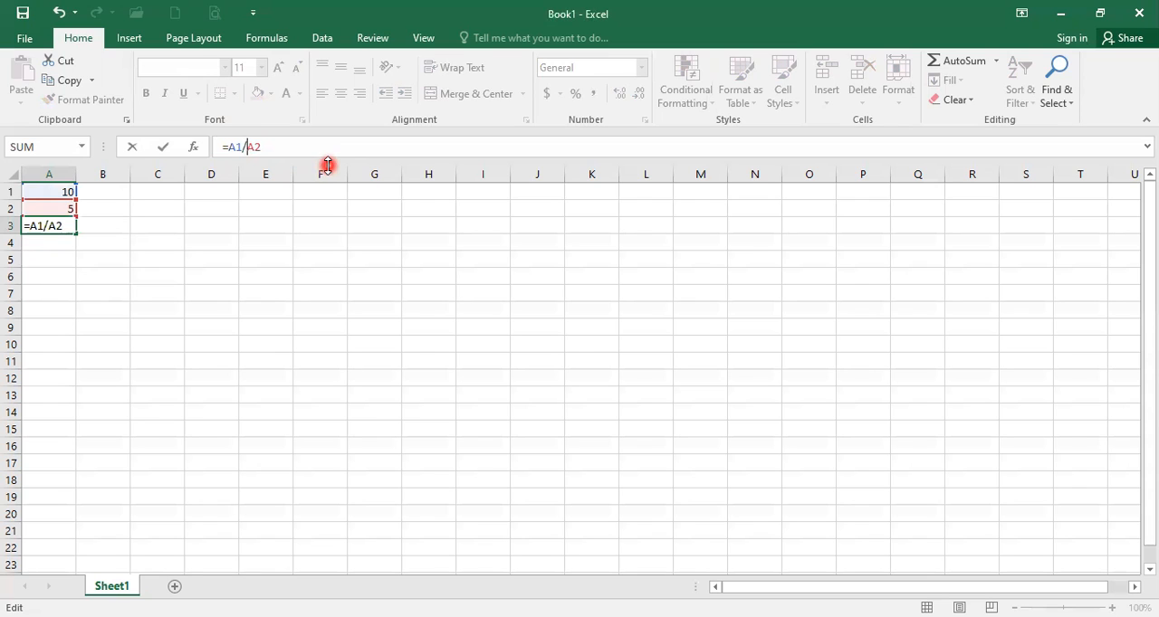
key(Return)
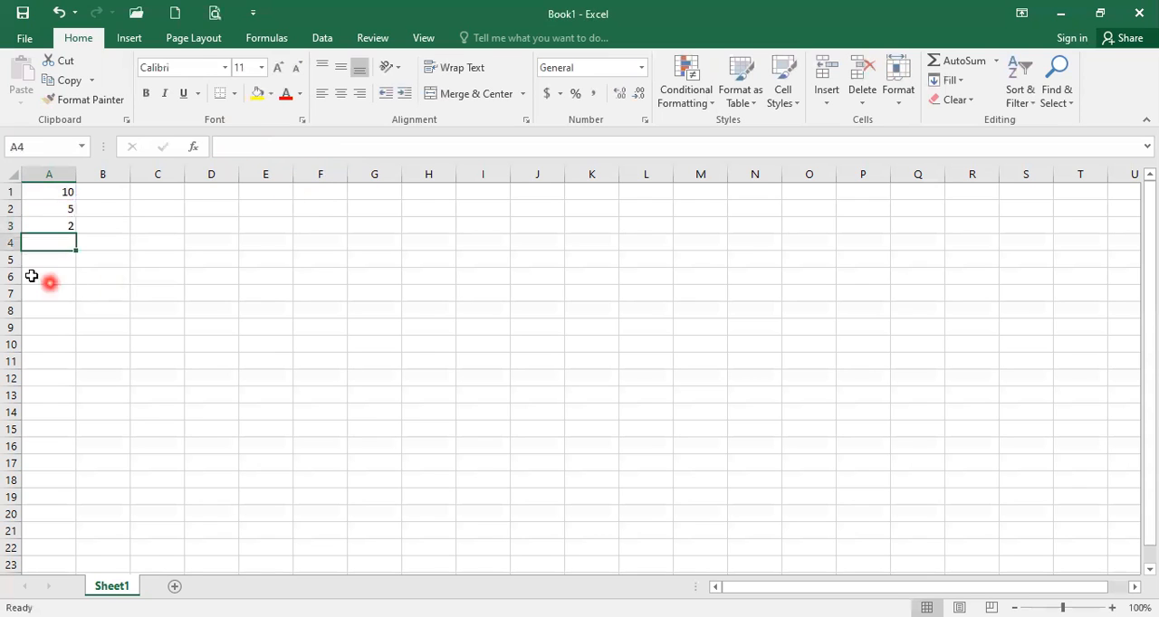
click(34, 225)
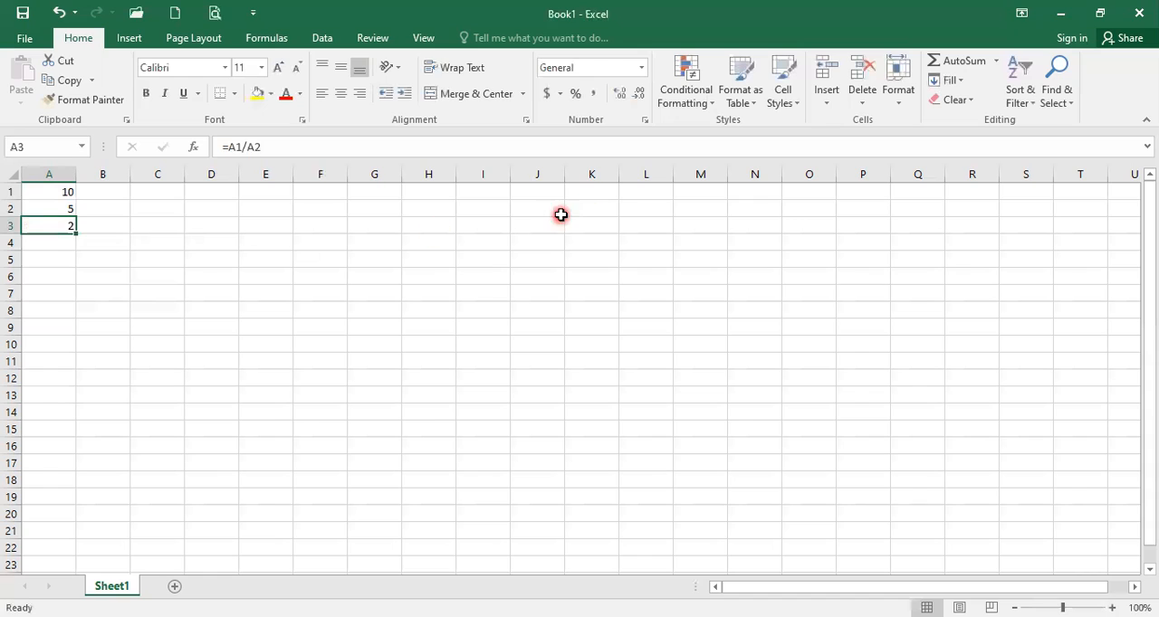